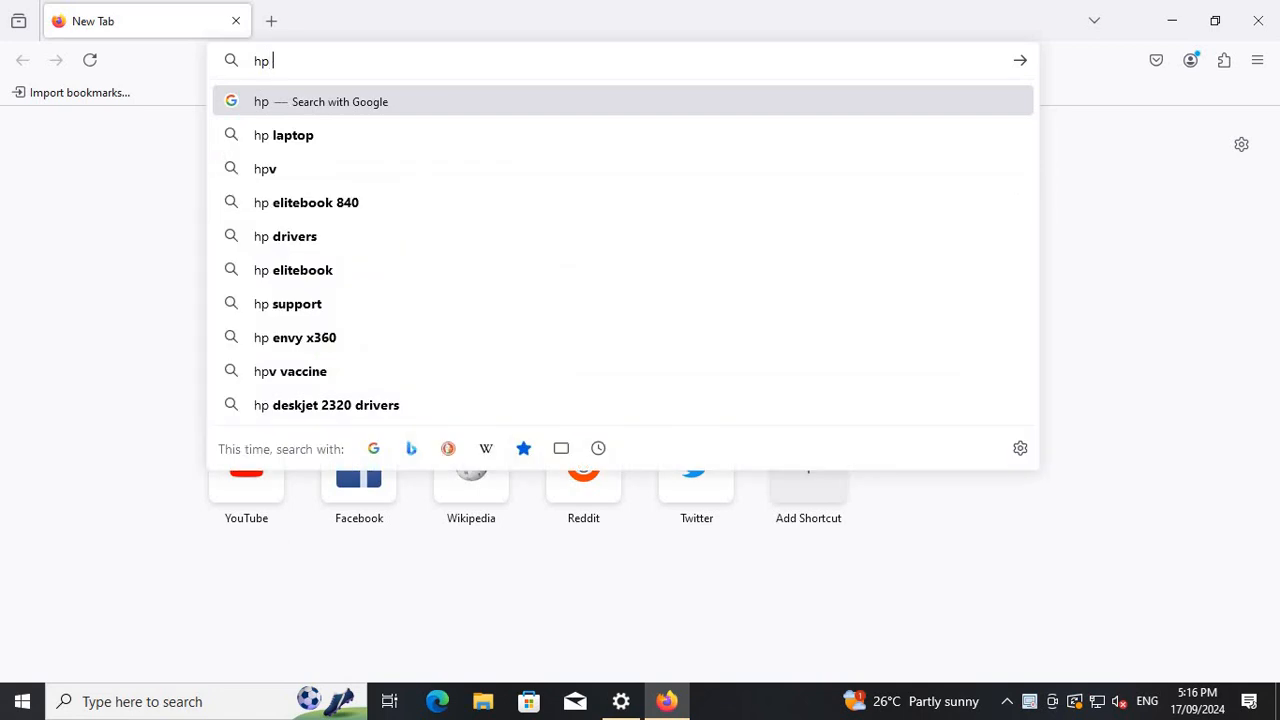
Search the web for "hp scanjet pro 2500 f1 drivers" and open the HP Support drivers page for the flatbed scanner.
text(sca)
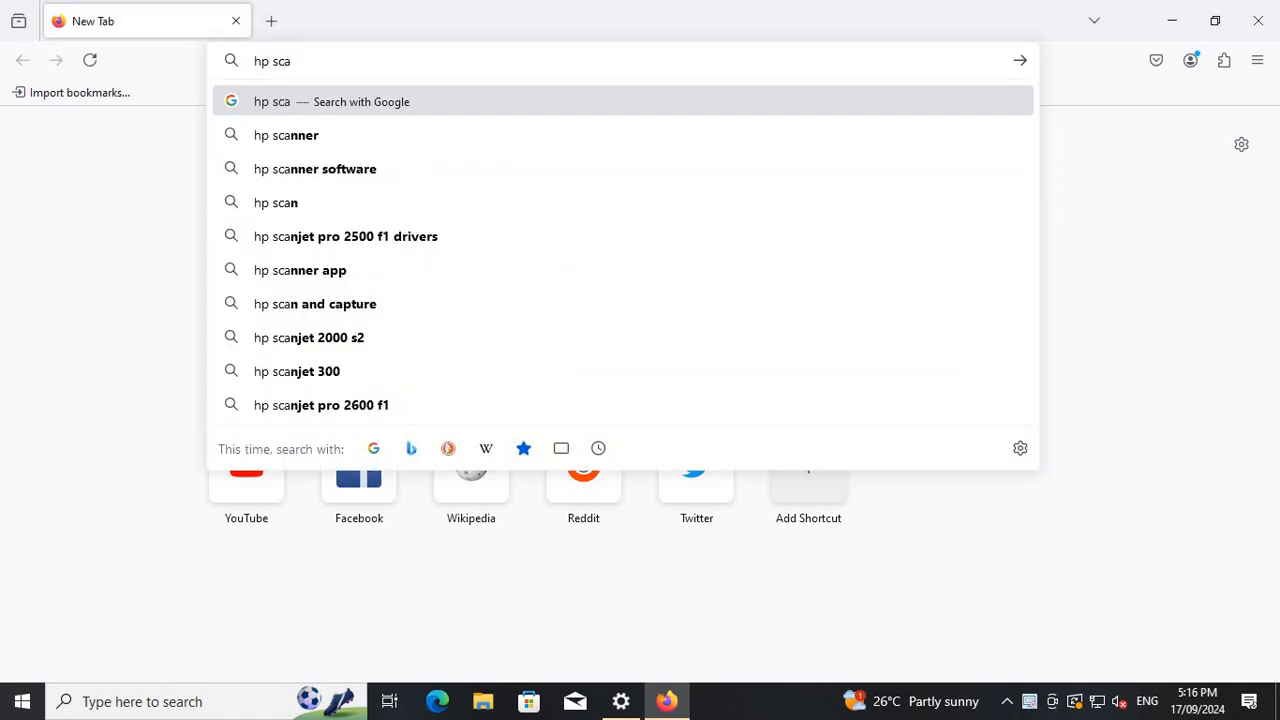
text(njet)
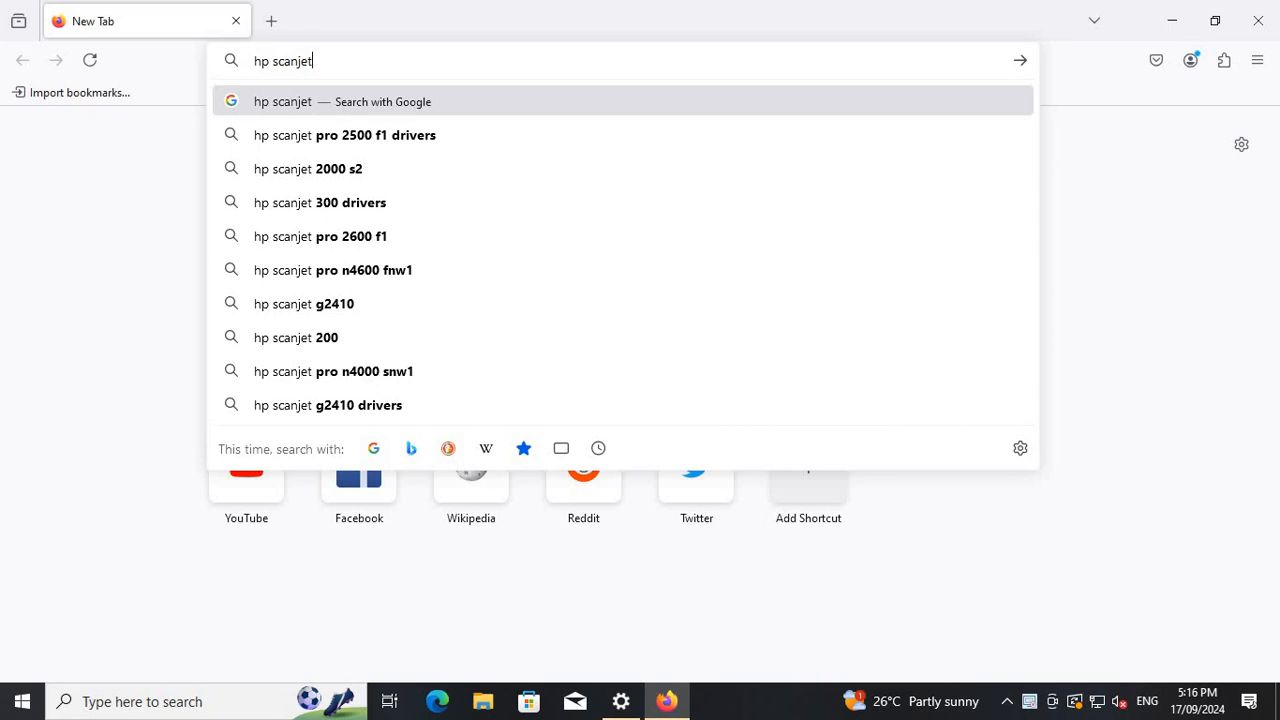
click(327, 141)
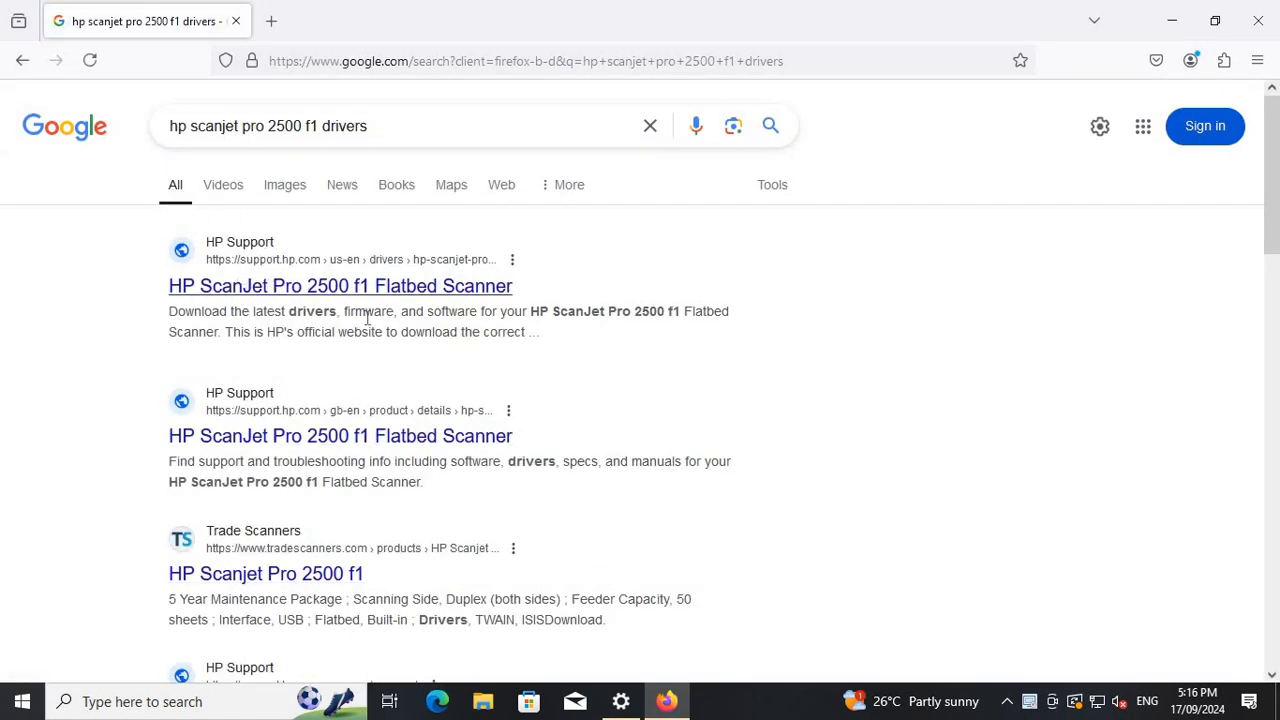
click(266, 288)
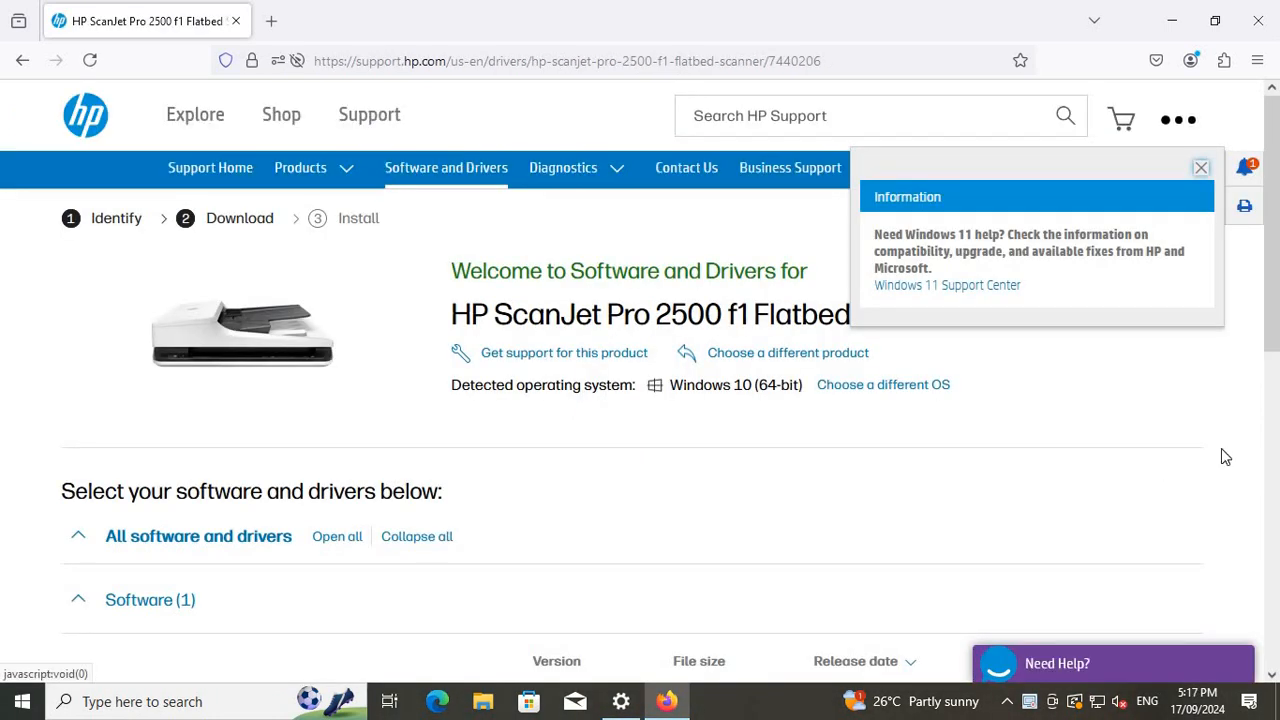
click(686, 337)
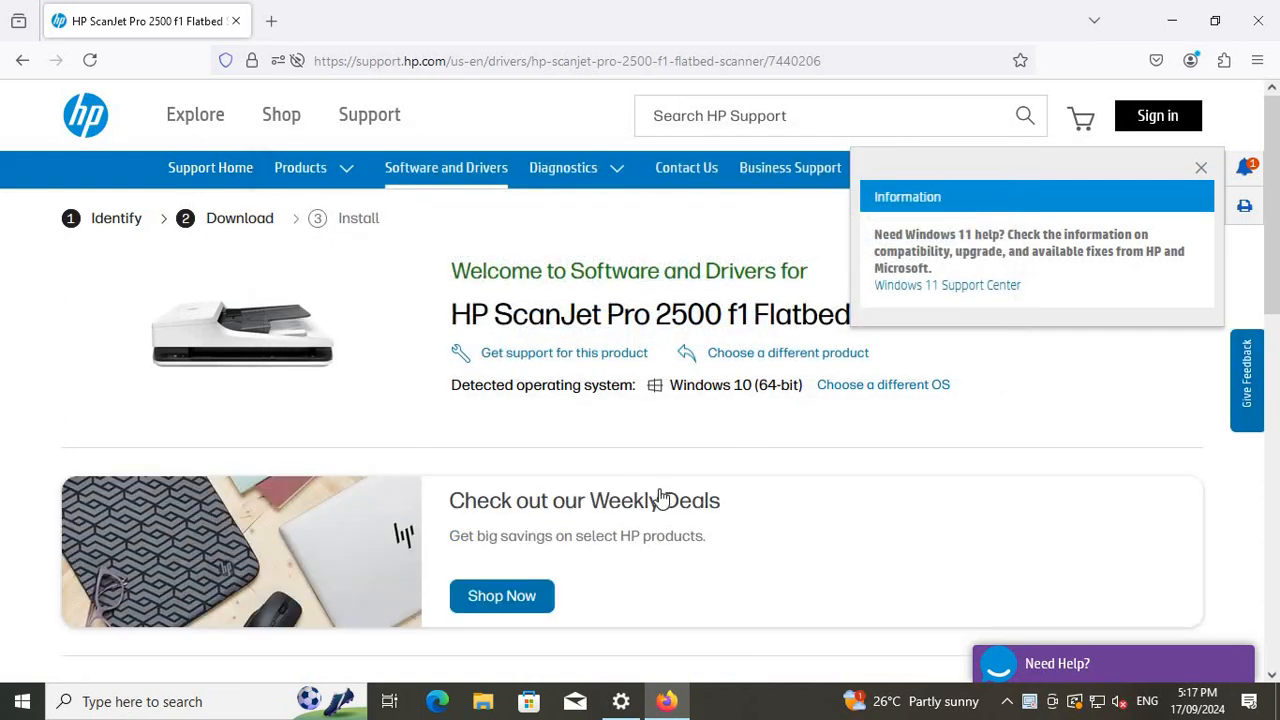
Download FullWebpack_sj2500f1-39.5.156-sj2500f1_Full_Webpack.exe from the HP Scanjet Full Feature Software and Driver details, retrying the connection if needed.
scroll(660, 497, down, 4)
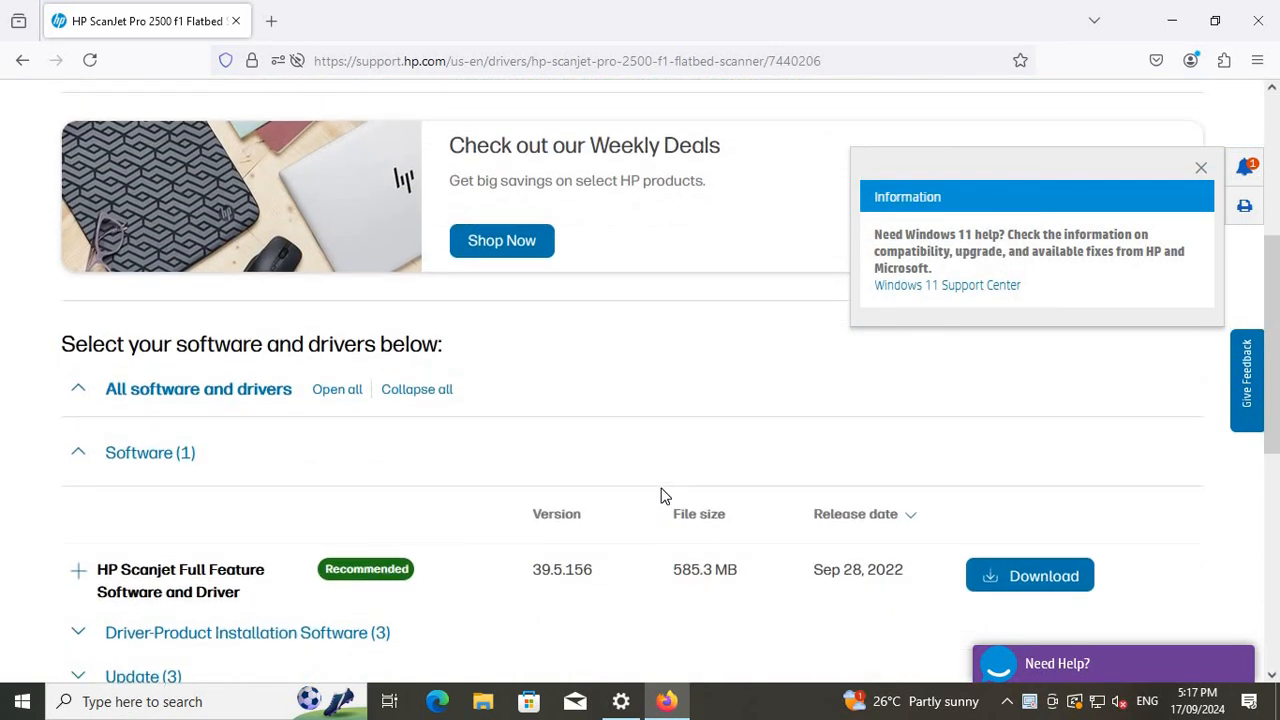
scroll(660, 497, down, 1)
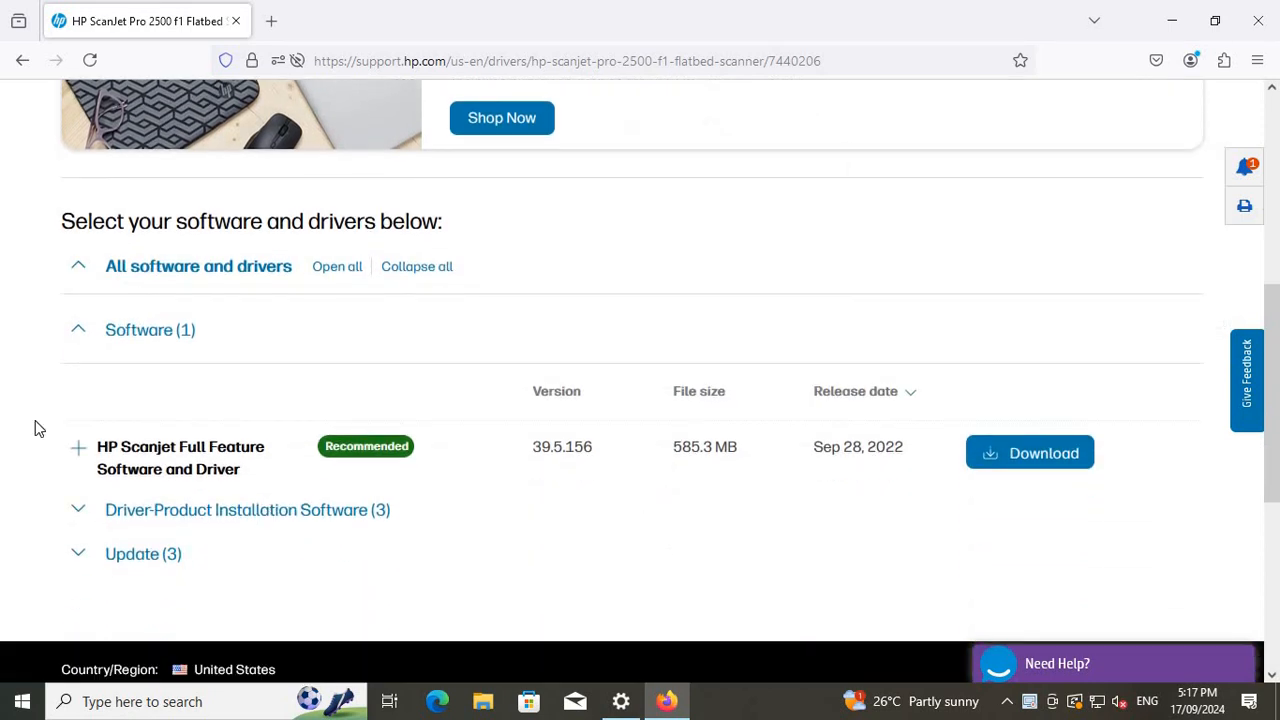
click(77, 450)
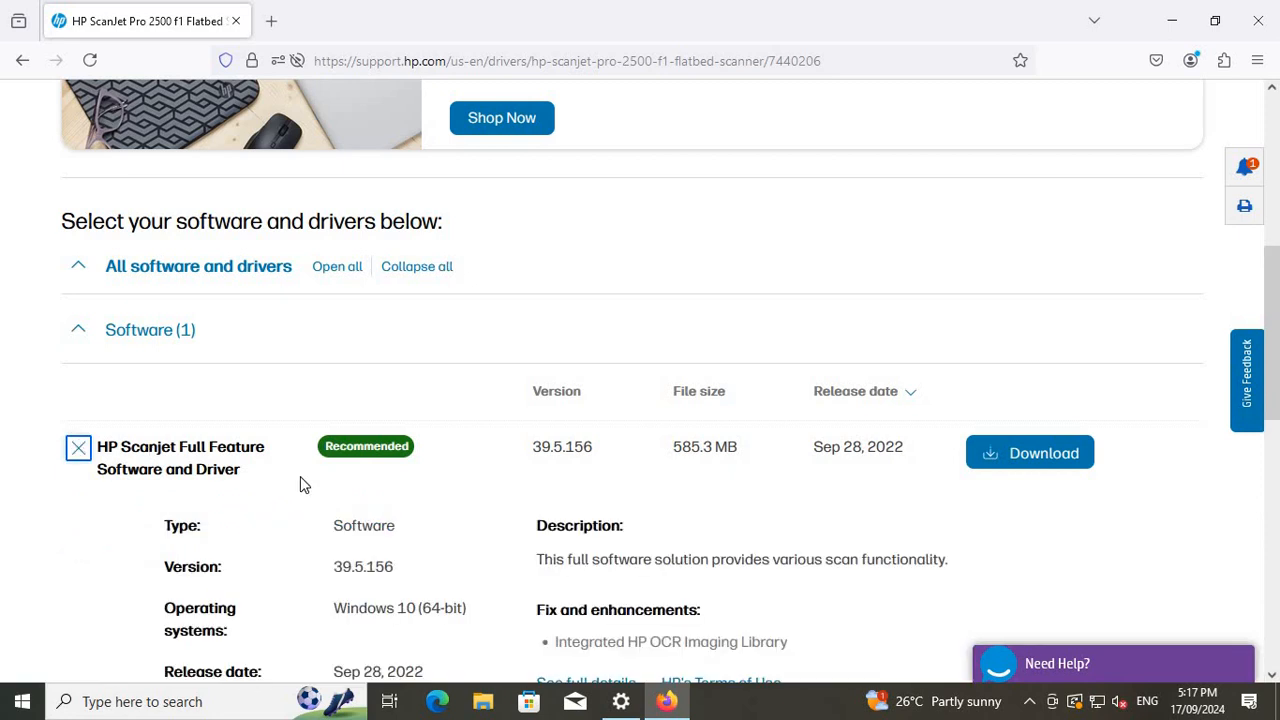
scroll(300, 478, down, 2)
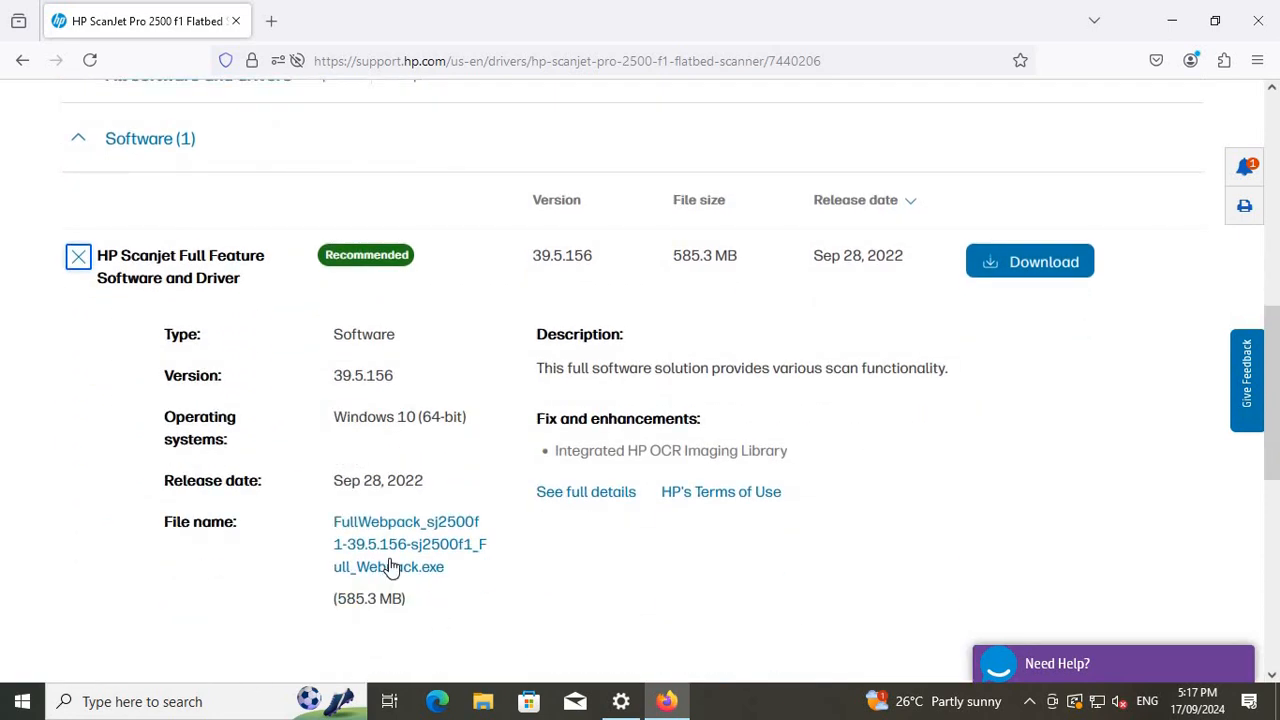
click(390, 567)
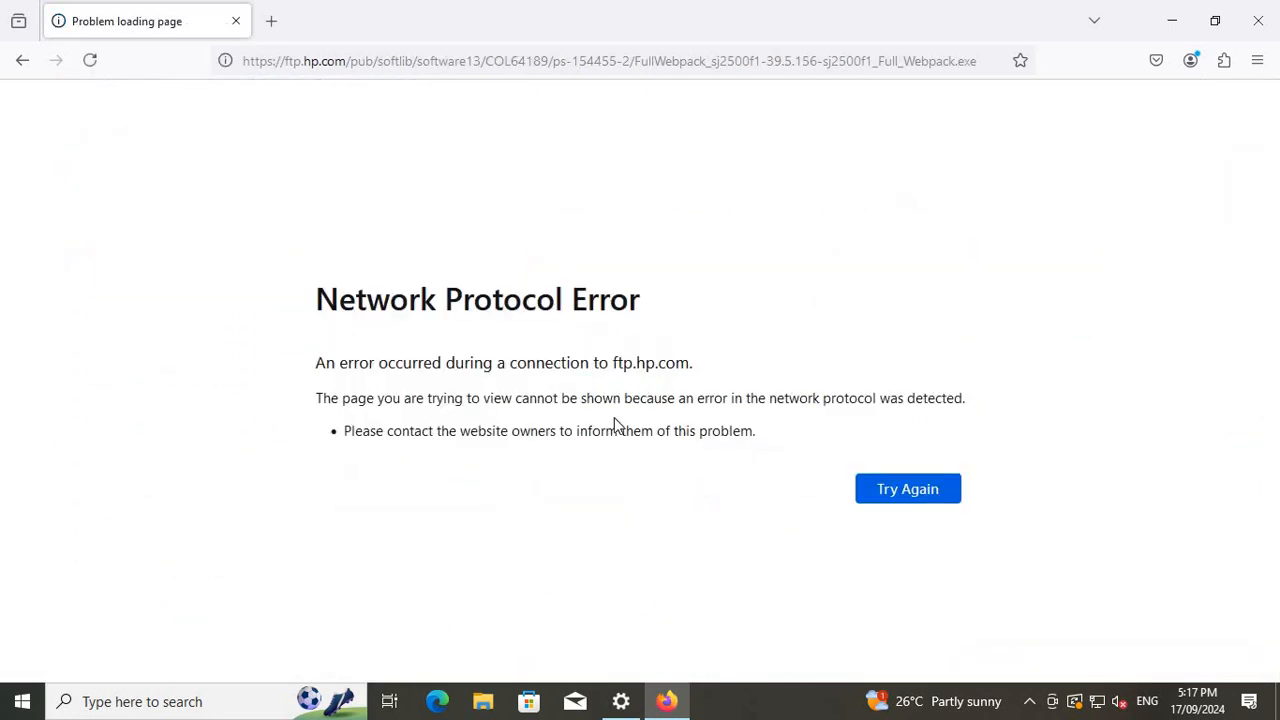
click(891, 490)
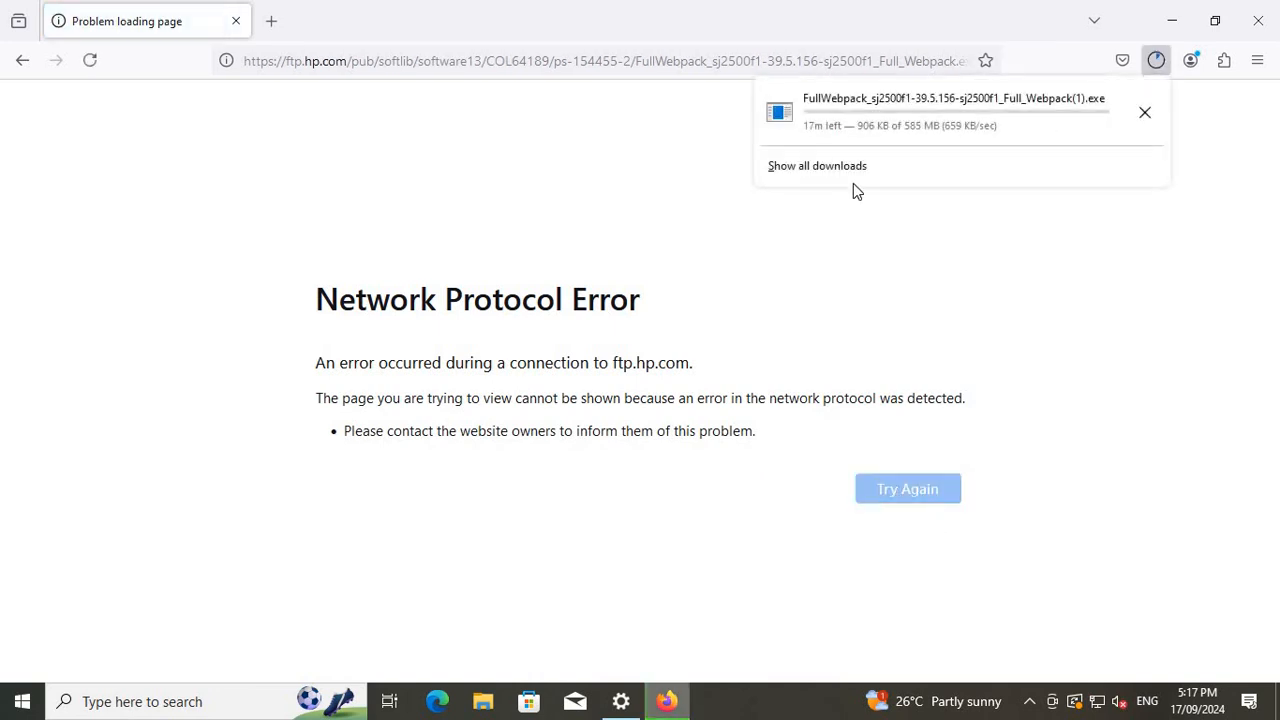
Check the driver package's download progress in the full downloads list.
click(805, 168)
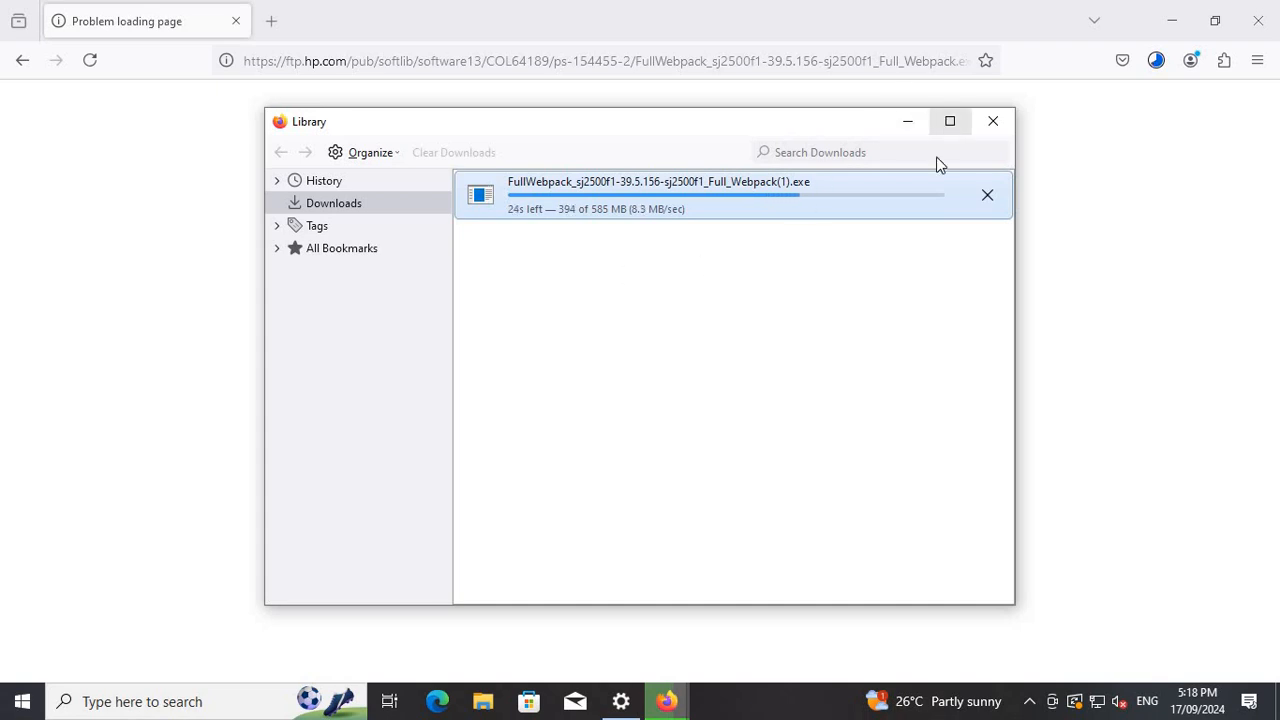
click(950, 121)
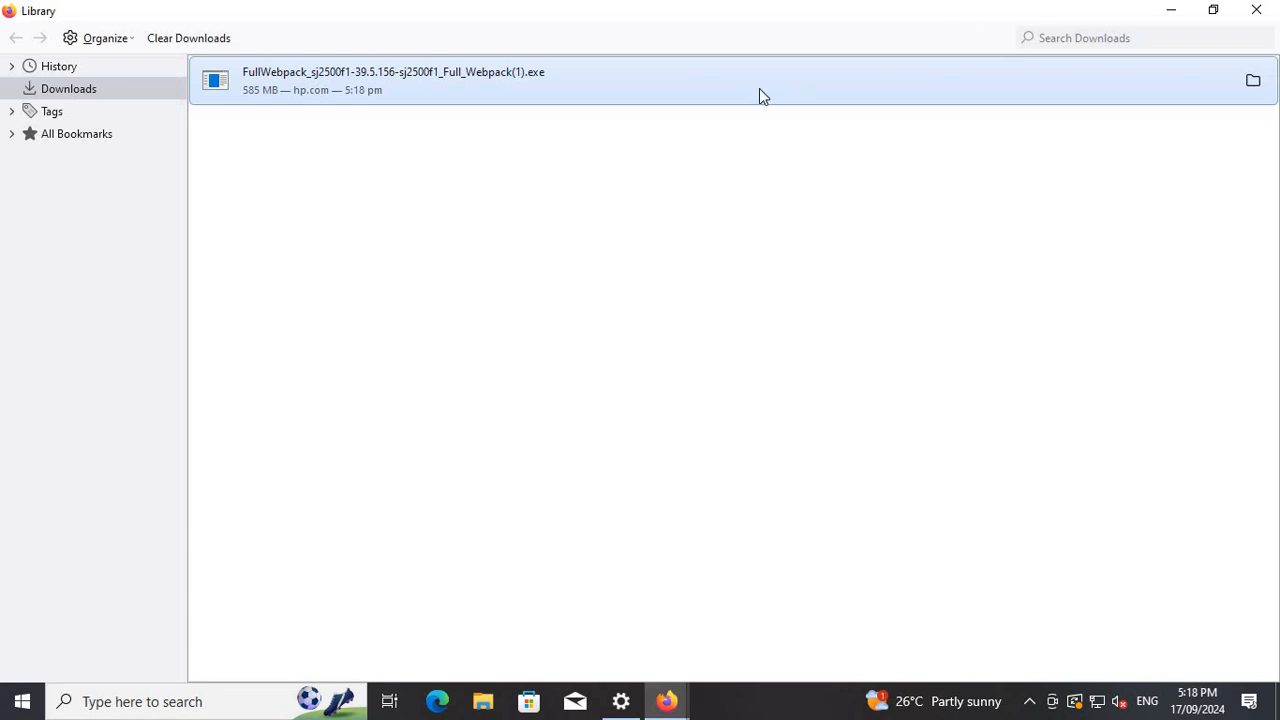
right_click(376, 86)
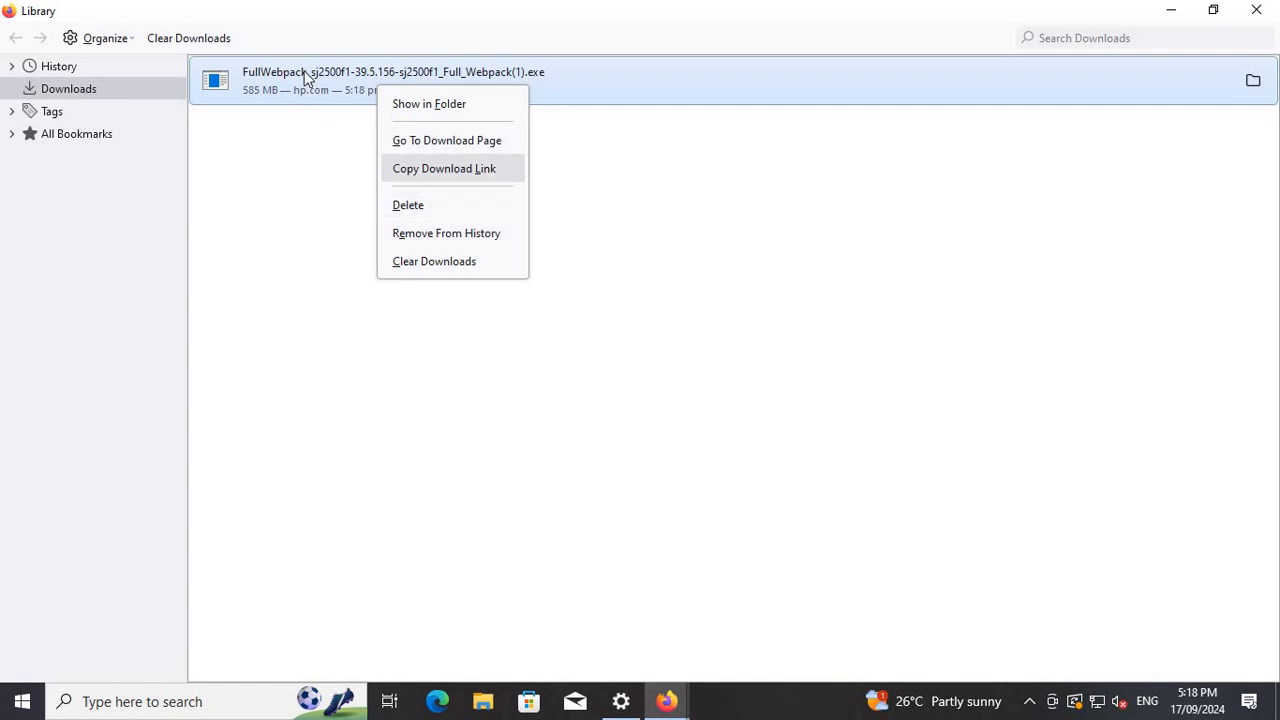
click(376, 190)
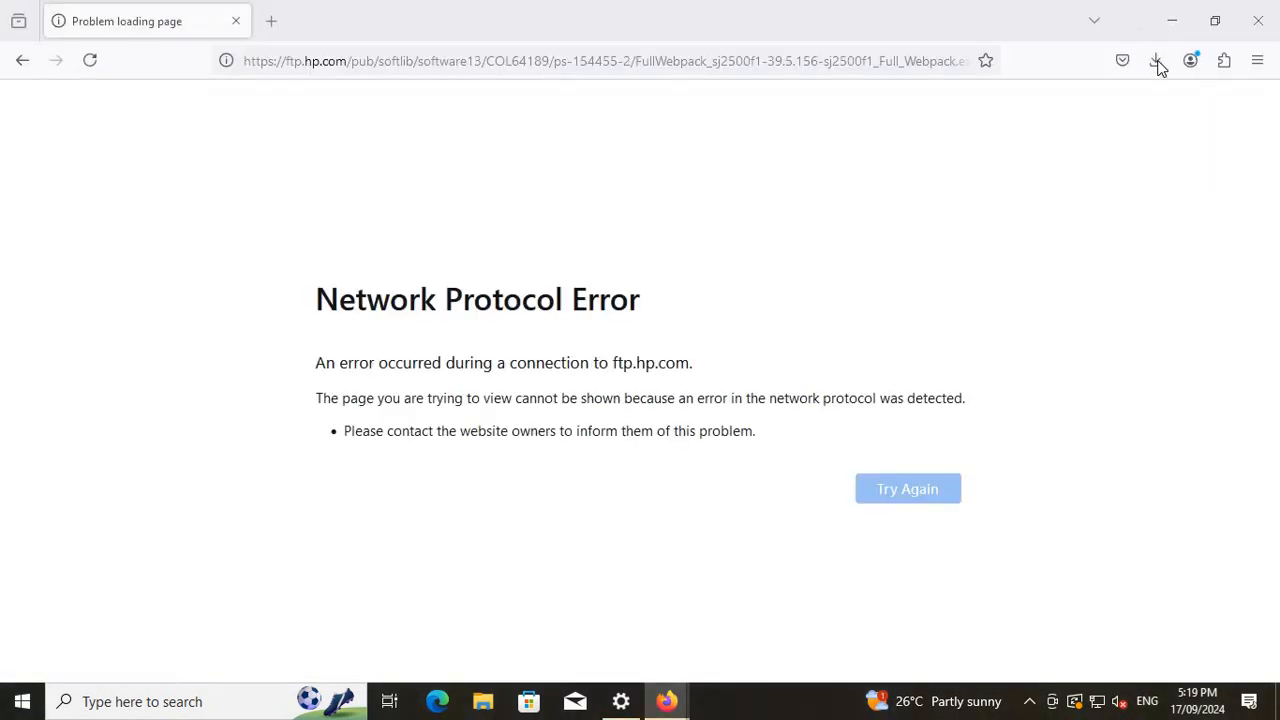
Run the downloaded FullWebpack installer from its containing folder and close the folder and browser windows.
click(1156, 62)
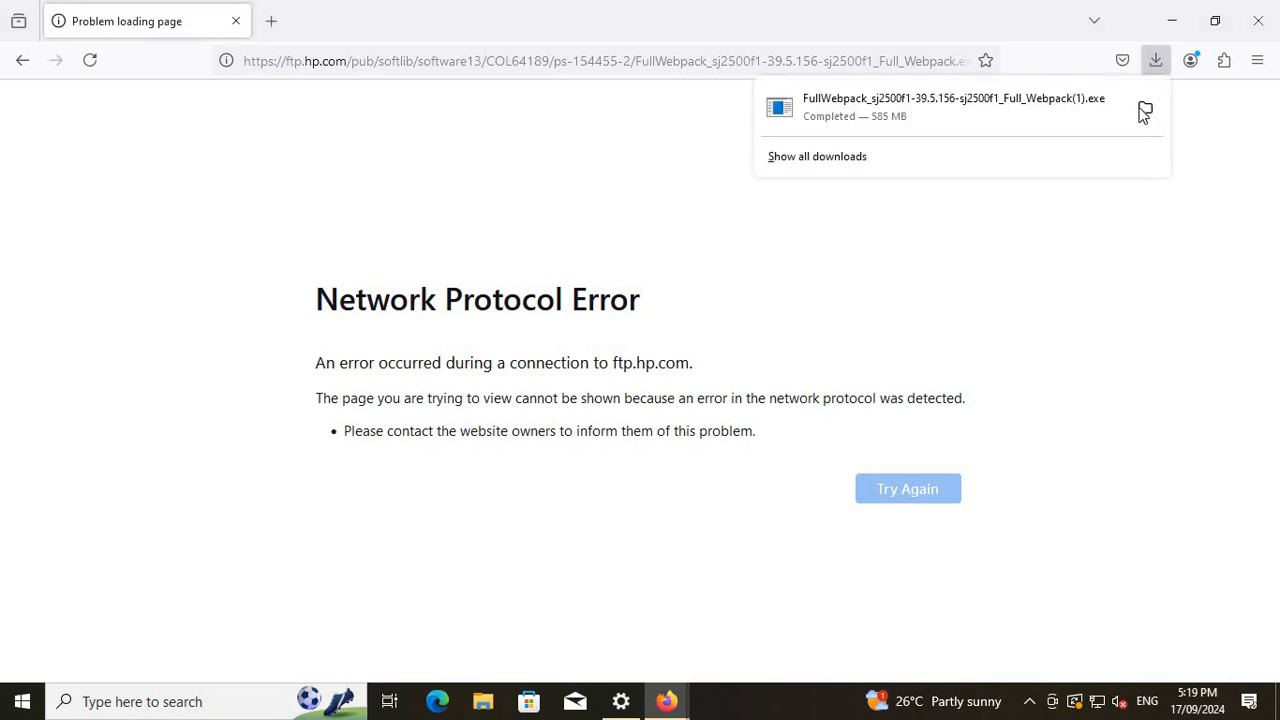
click(1143, 106)
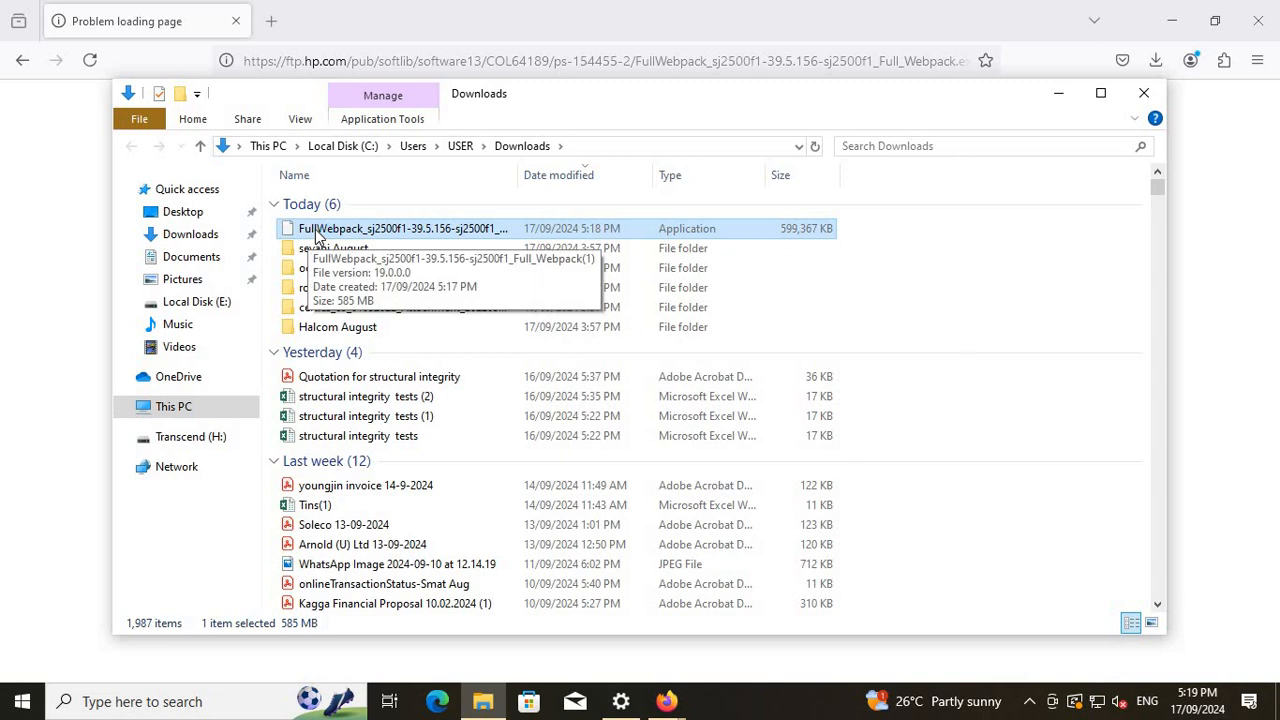
double_click(312, 229)
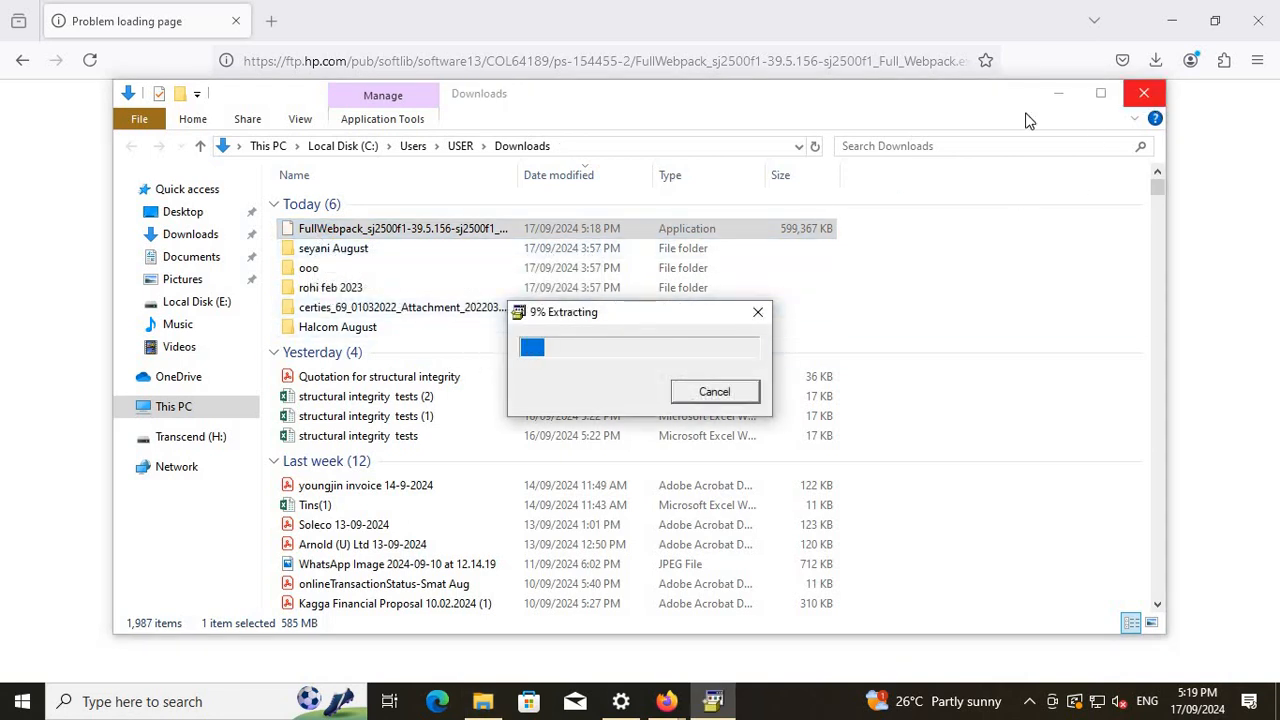
click(1146, 94)
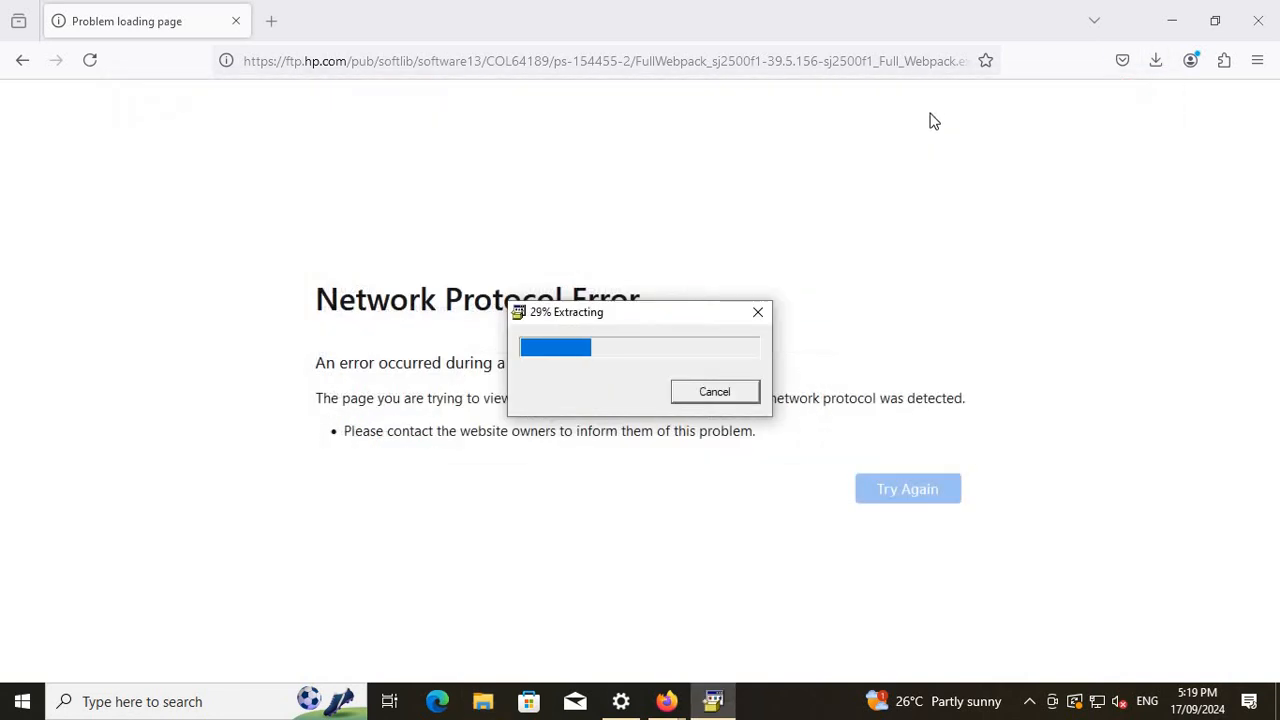
click(1258, 20)
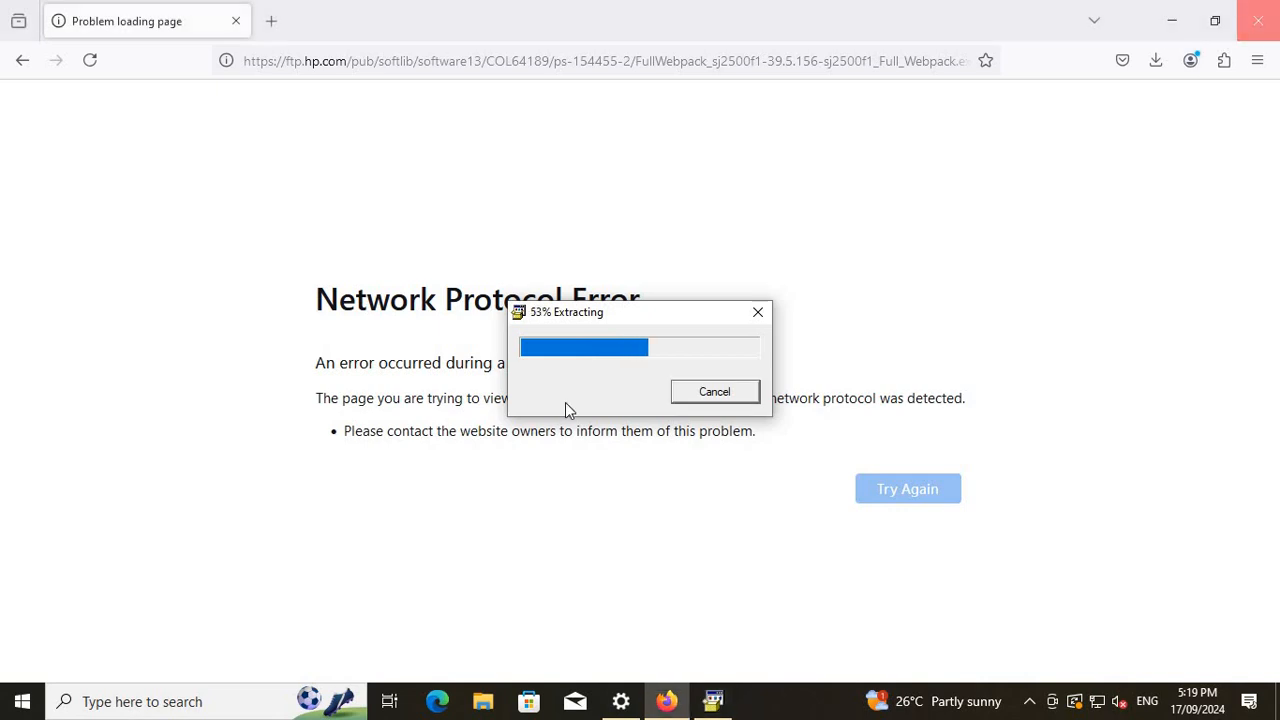
click(1257, 8)
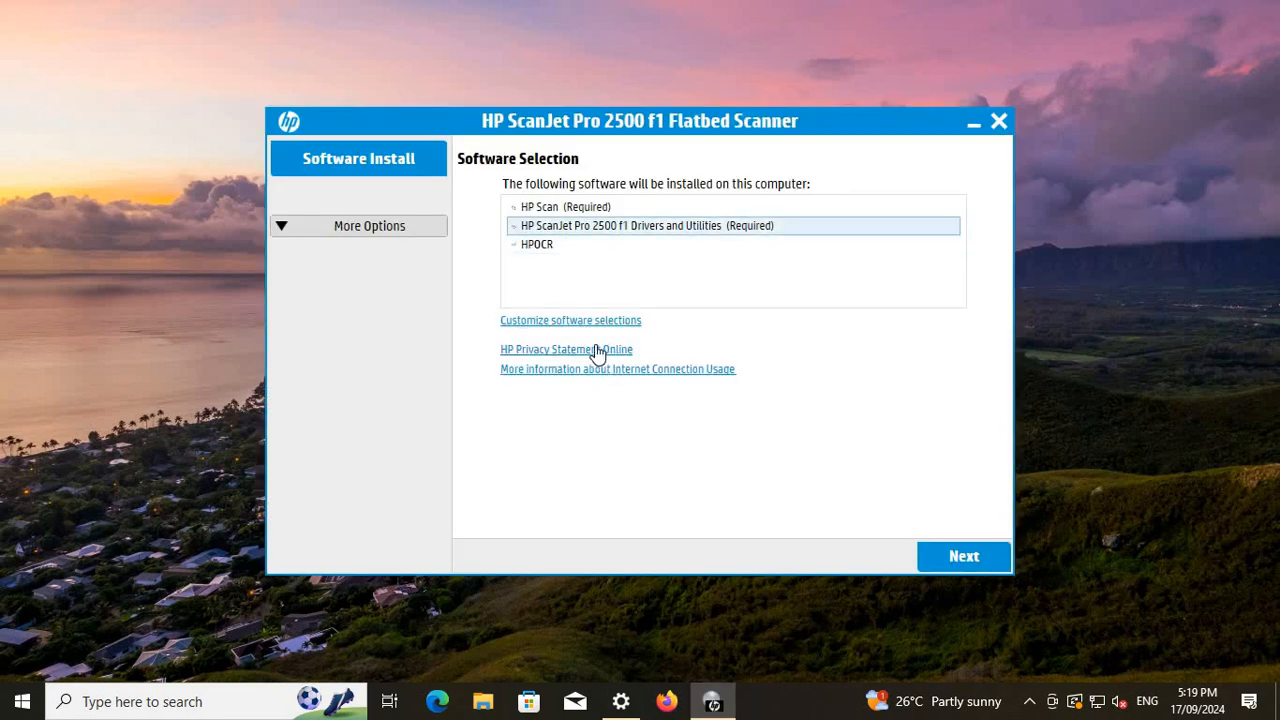
Install the HP ScanJet Pro 2500 f1 software with the default selection, accepting the installation agreements, and finish the installer.
click(567, 232)
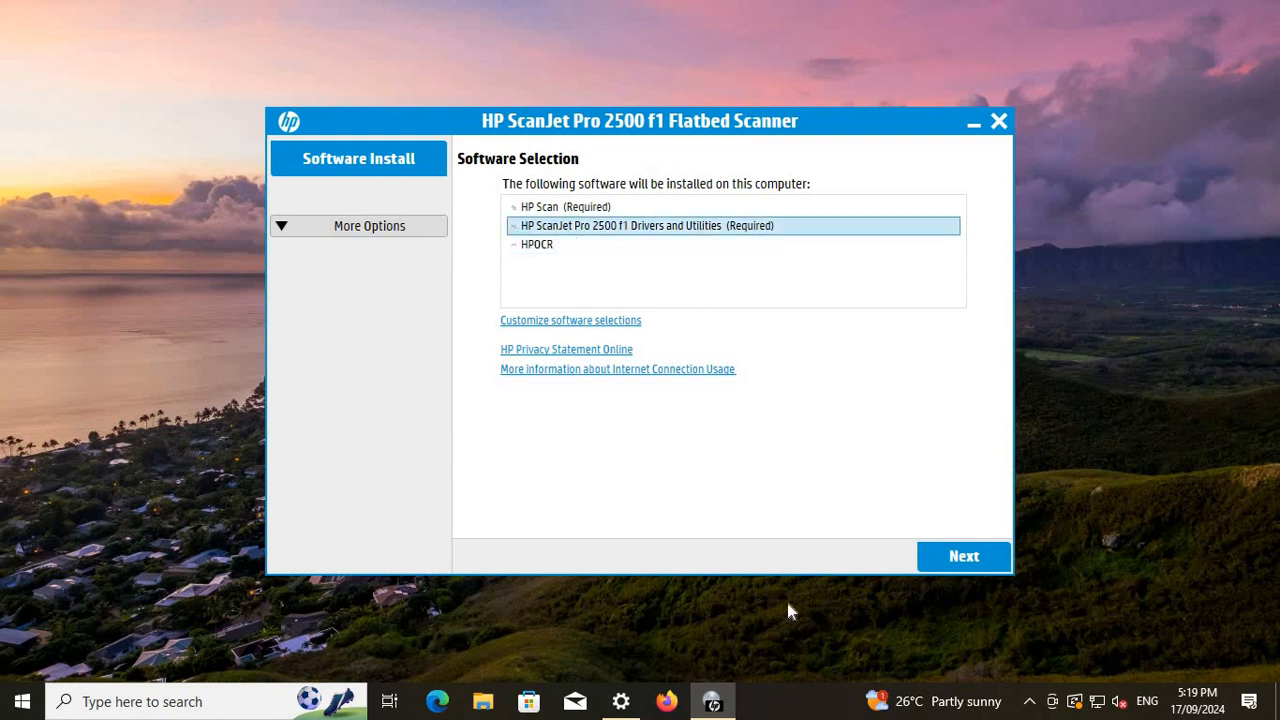
click(947, 554)
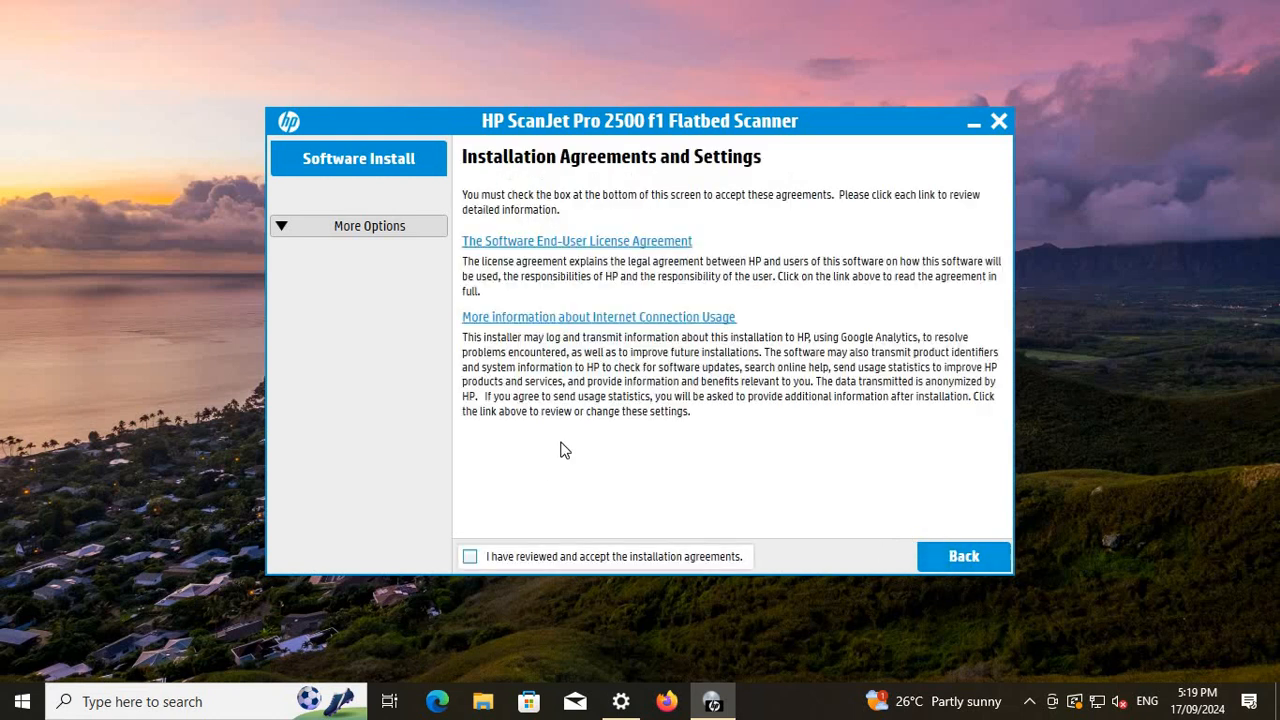
click(470, 557)
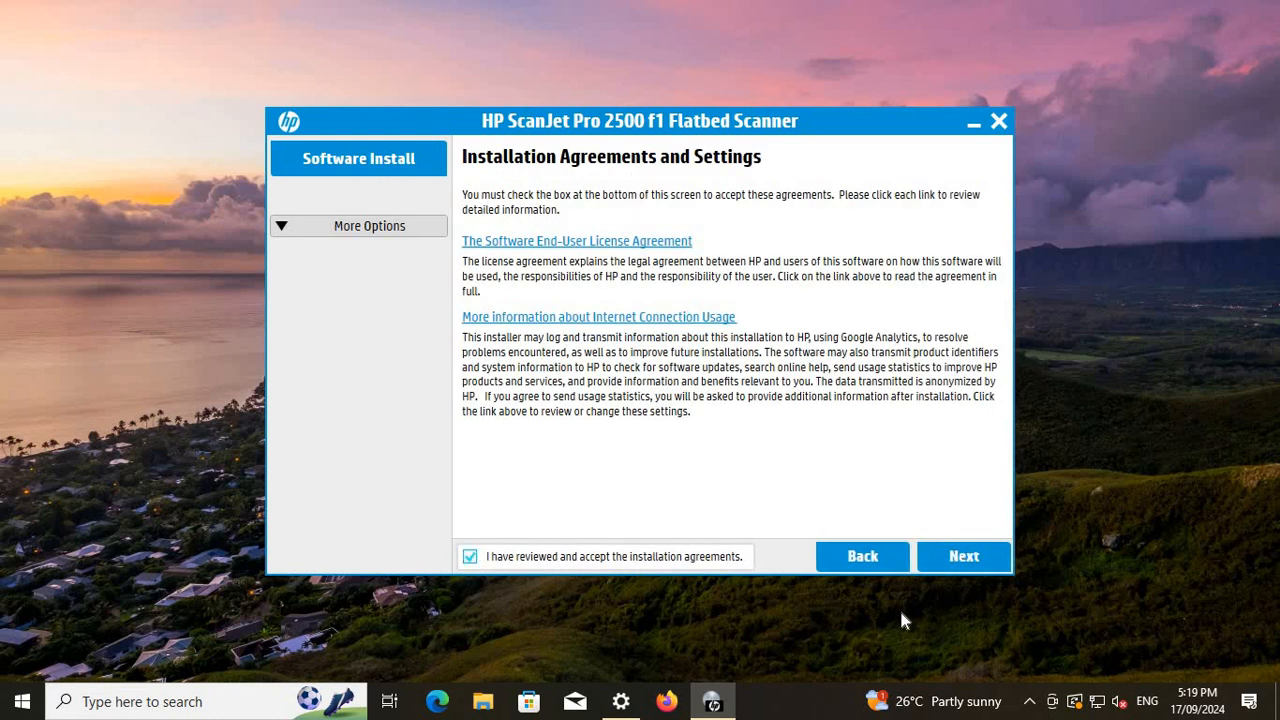
click(966, 568)
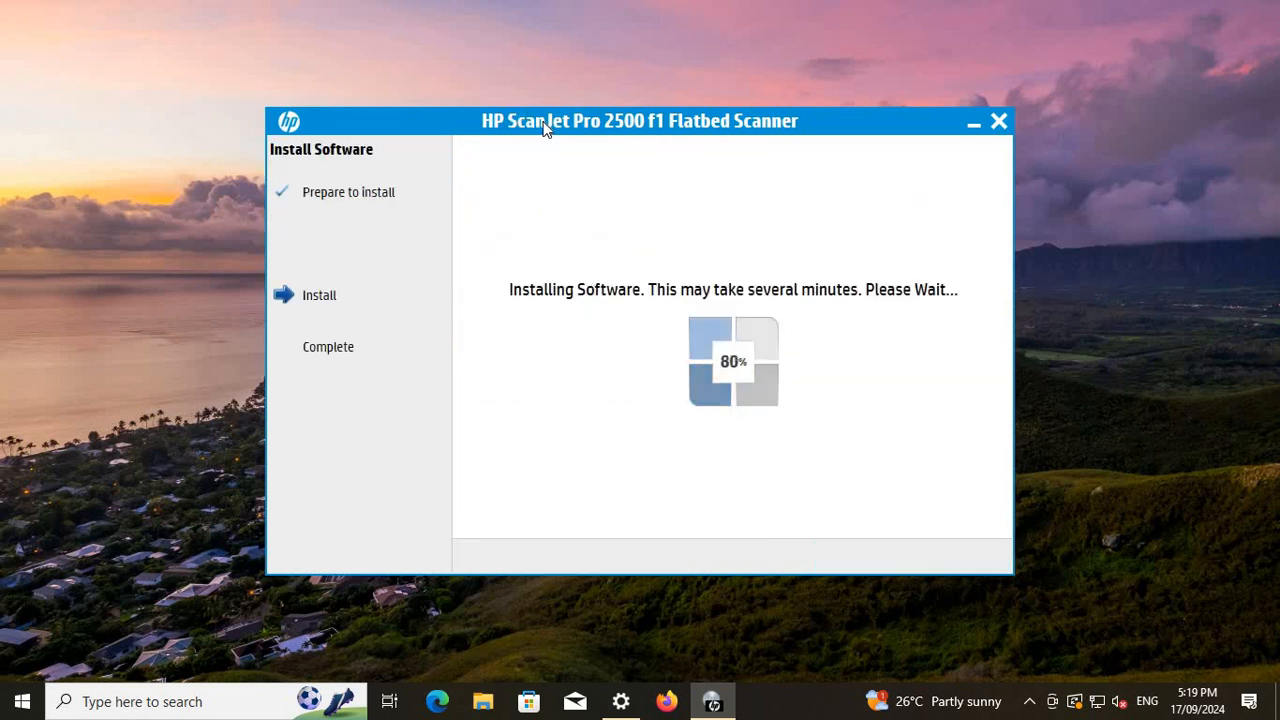
drag(545, 128, 297, 47)
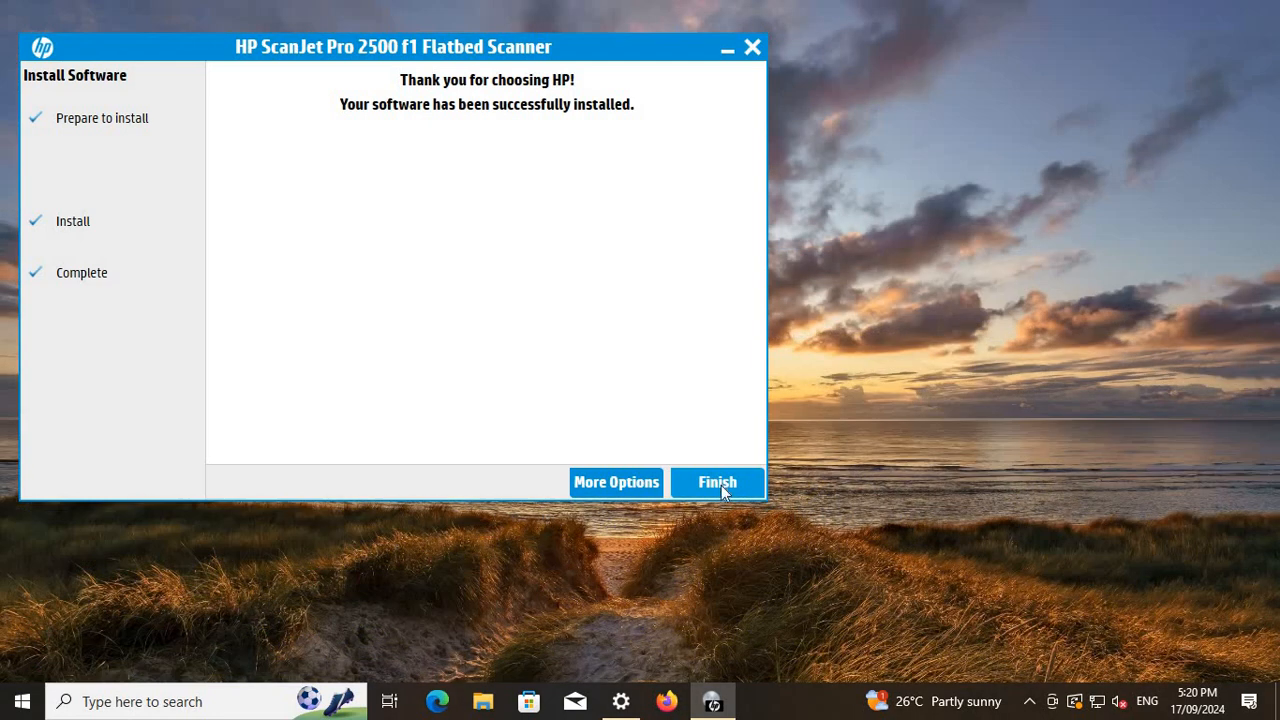
click(721, 485)
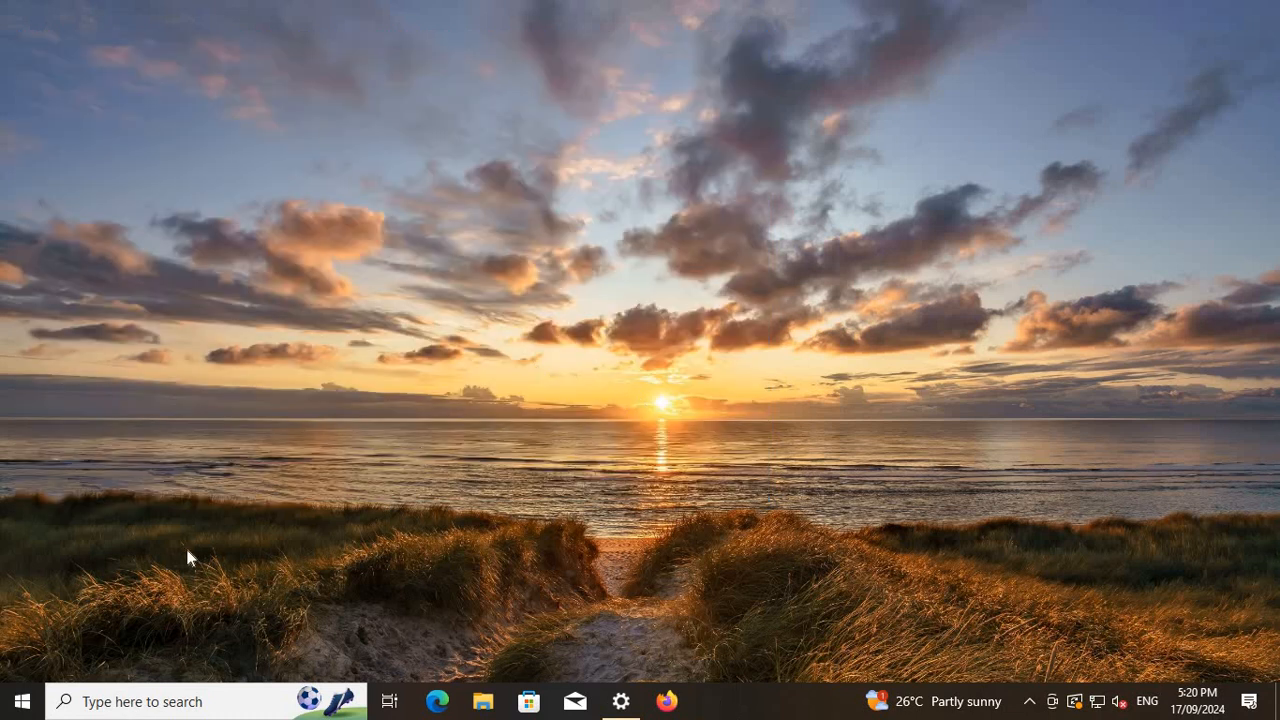
Launch the newly installed HP Scan application.
right_click(292, 444)
click(22, 701)
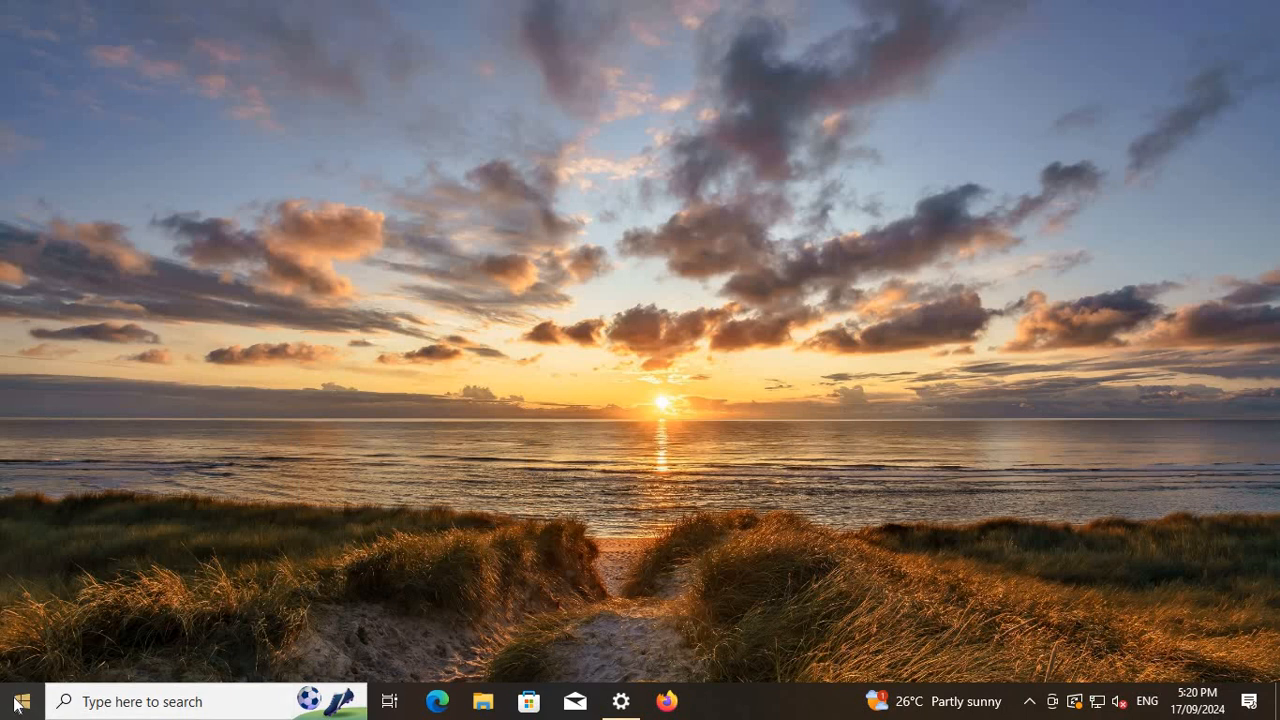
click(22, 701)
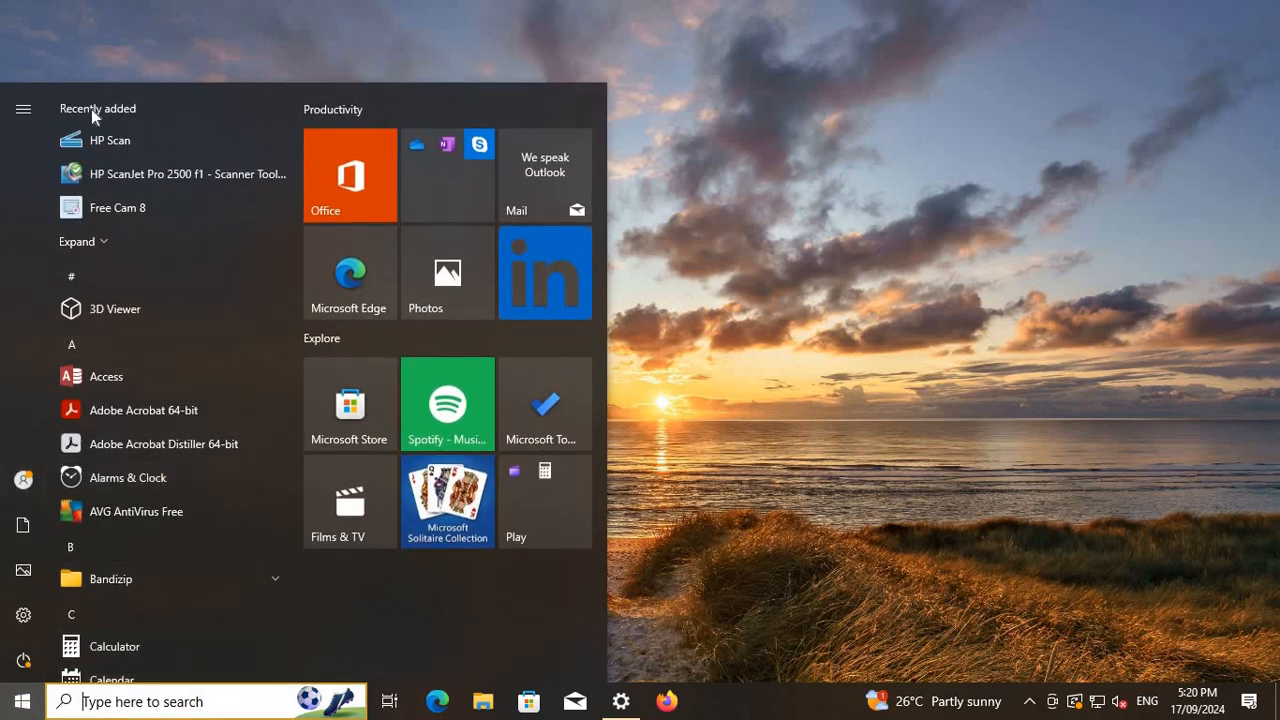
click(93, 142)
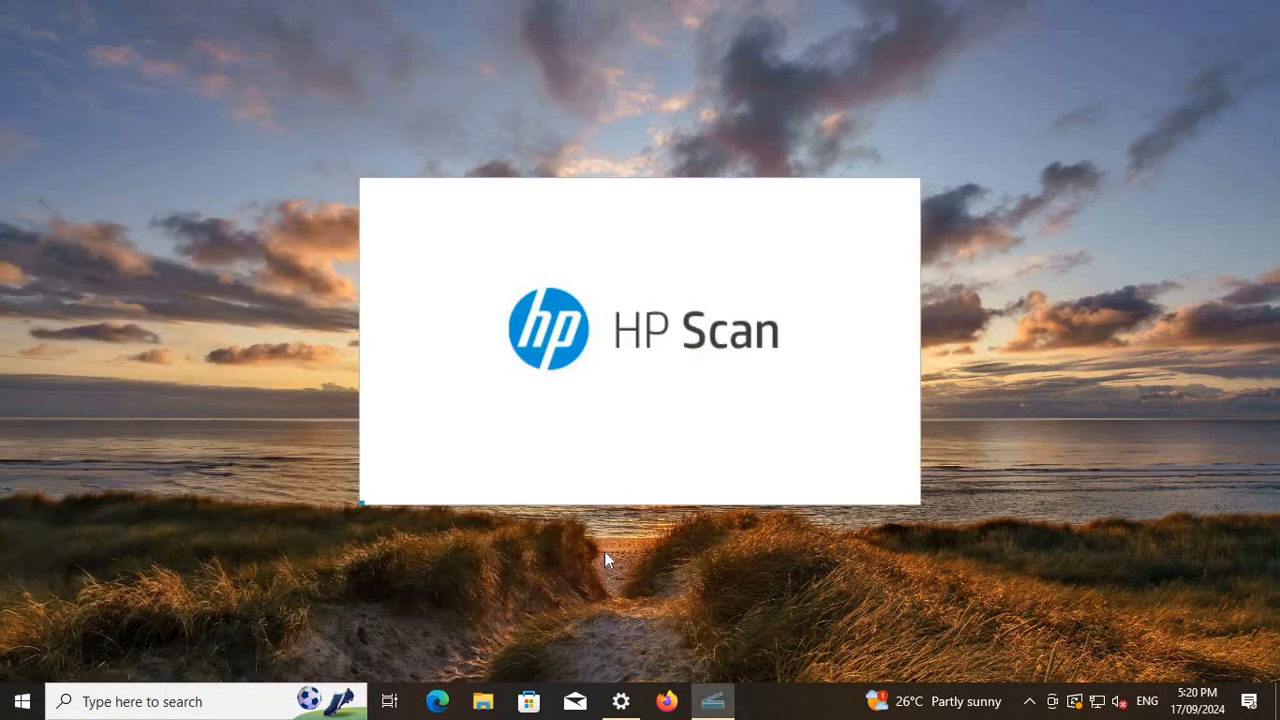